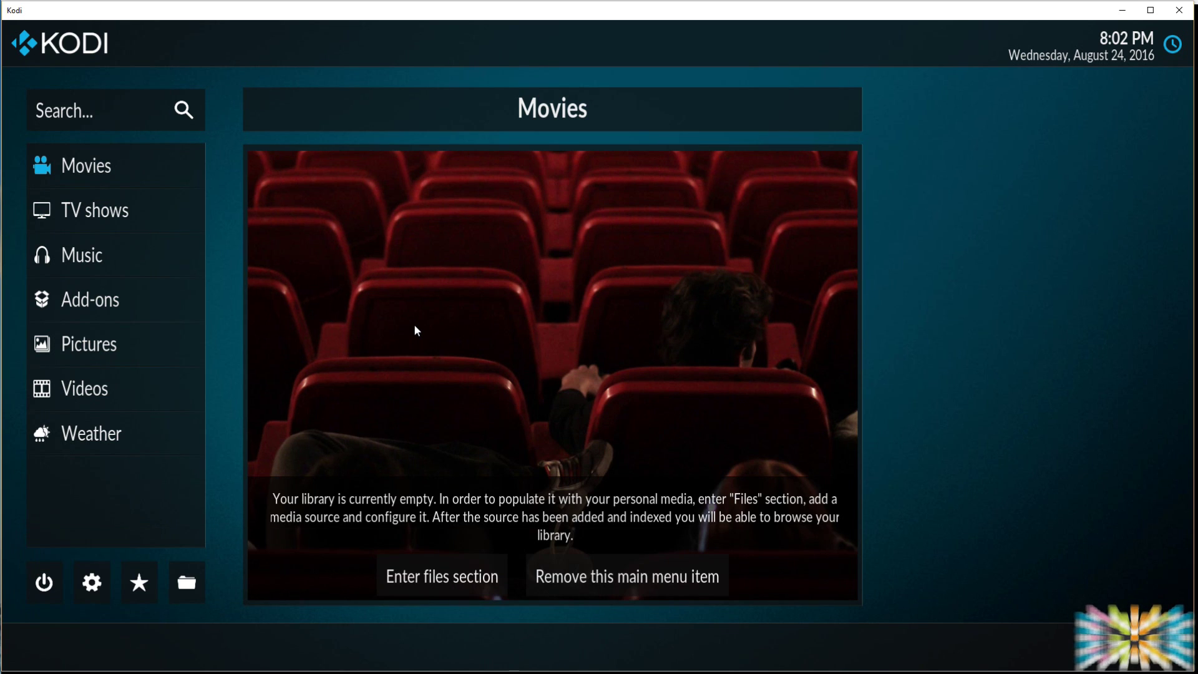
# Step down the Kodi home sections toward Pictures, then minimize Kodi to reveal AVer MediaCenter 3D
pyautogui.press('Down')
pyautogui.press('Down')
pyautogui.press('Down')
pyautogui.press('Down')
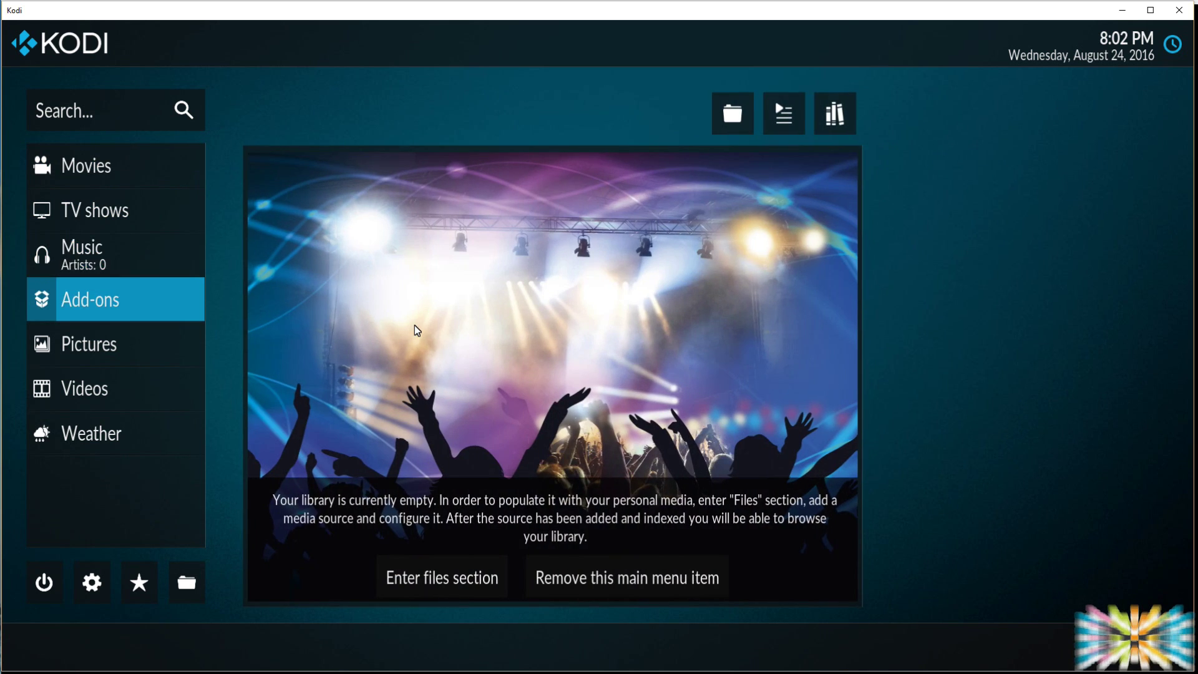
pyautogui.press('Down')
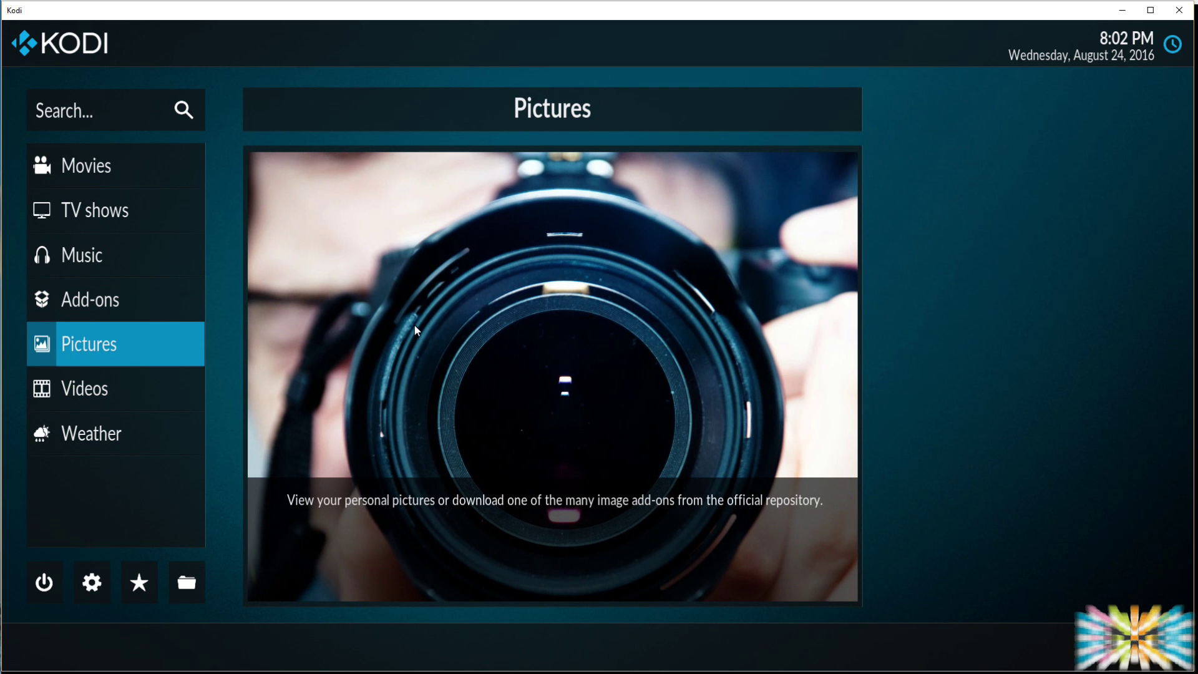
pyautogui.click(1178, 10)
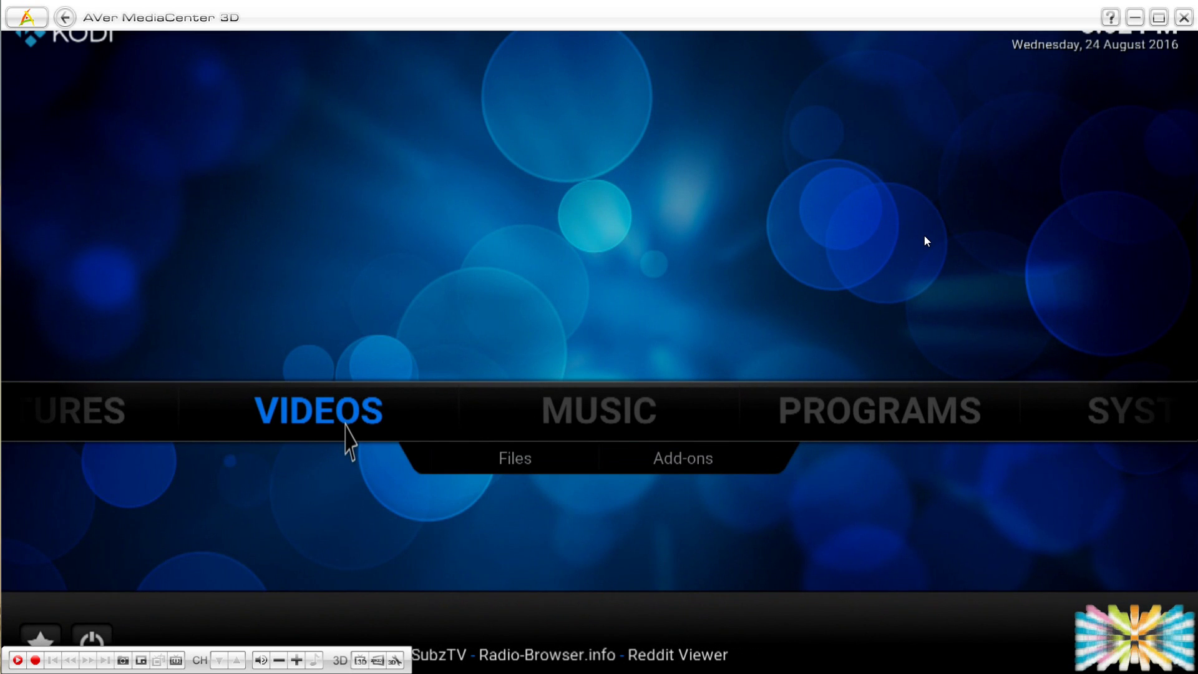
# Move the Kodi 16 home menu in AVer MediaCenter 3D from Videos to Programs
pyautogui.press('Right')
pyautogui.press('Right')
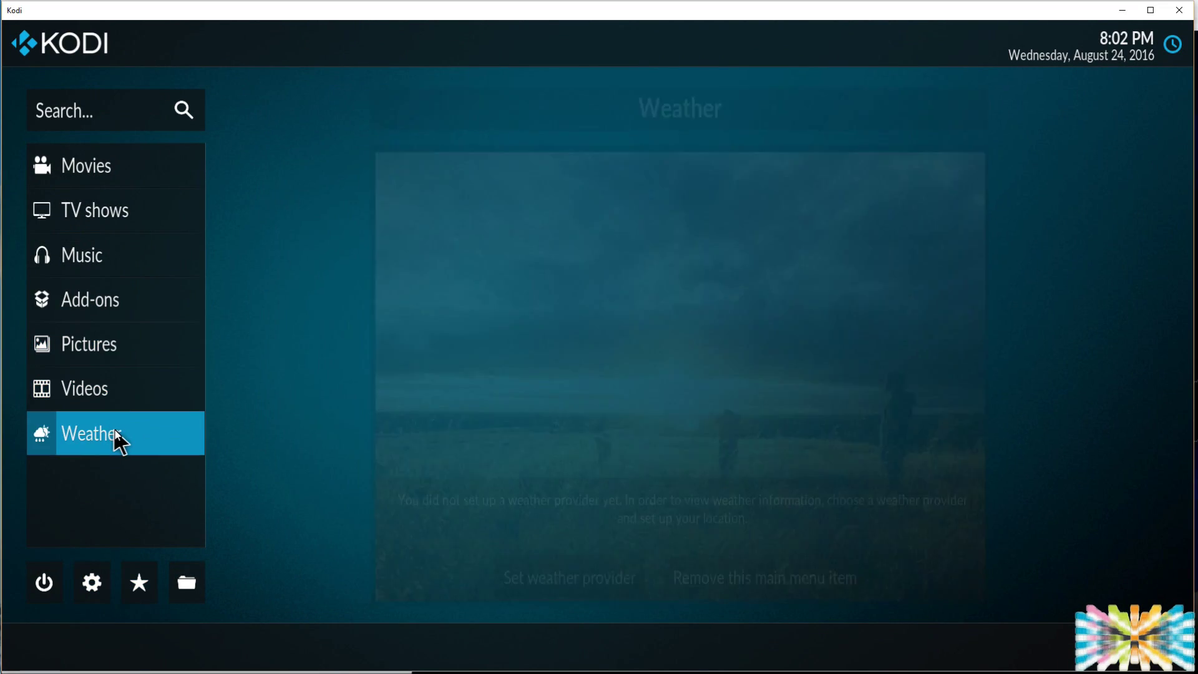
# Browse the Kodi 17 sidebar up to Music, then down through Movies and TV shows
pyautogui.press('Up')
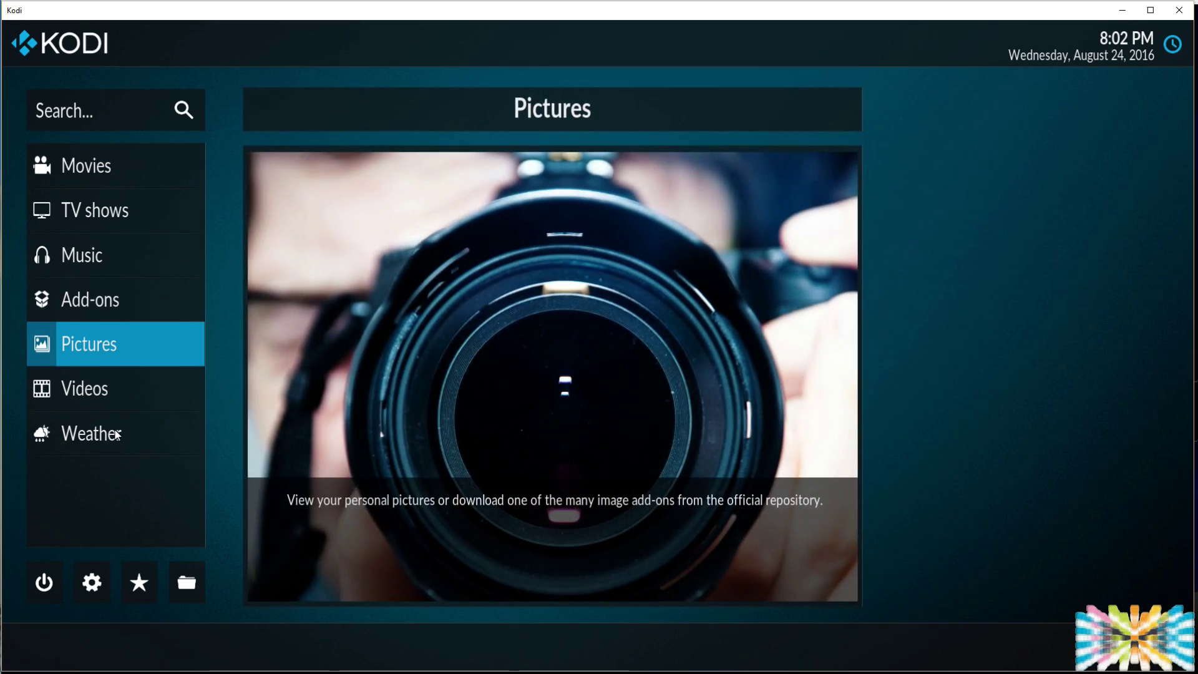
pyautogui.press('Up')
pyautogui.press('Up')
pyautogui.press('Up')
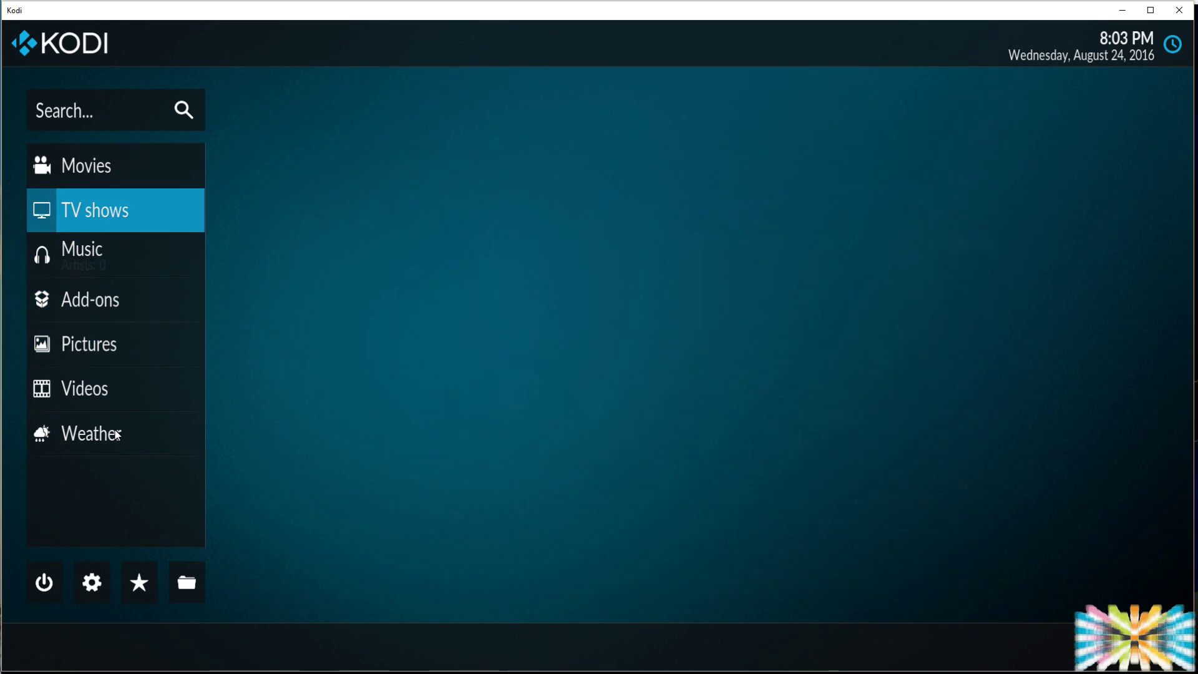
pyautogui.press('Up')
pyautogui.press('Down')
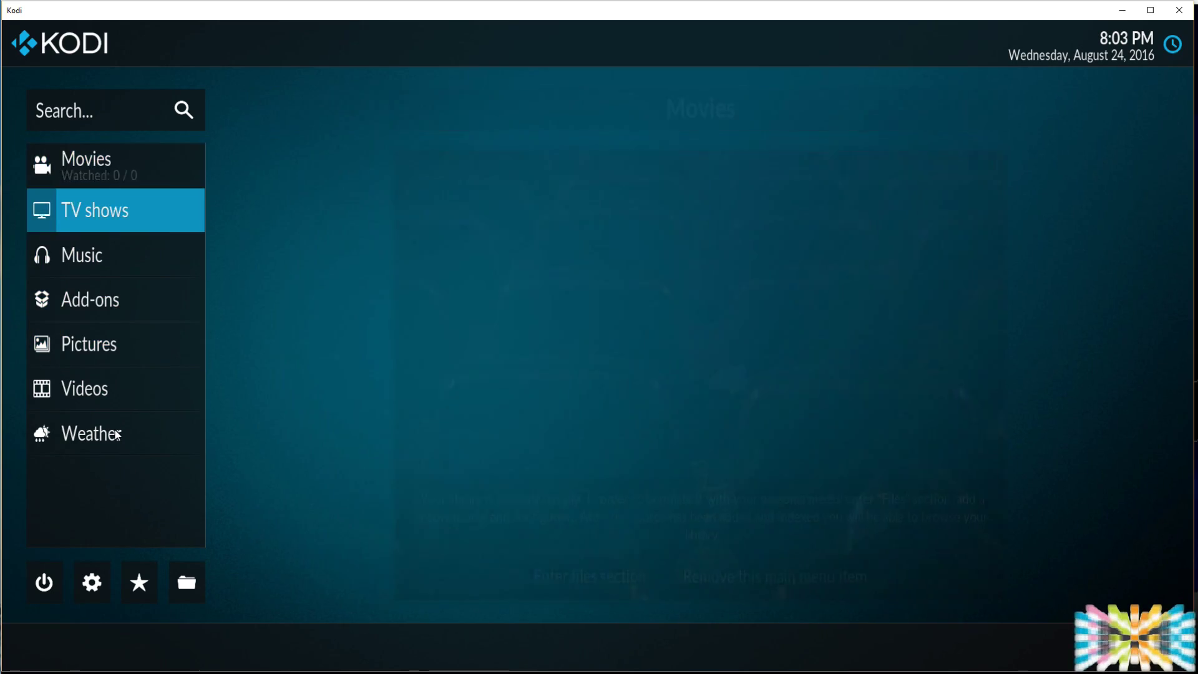
pyautogui.press('Down')
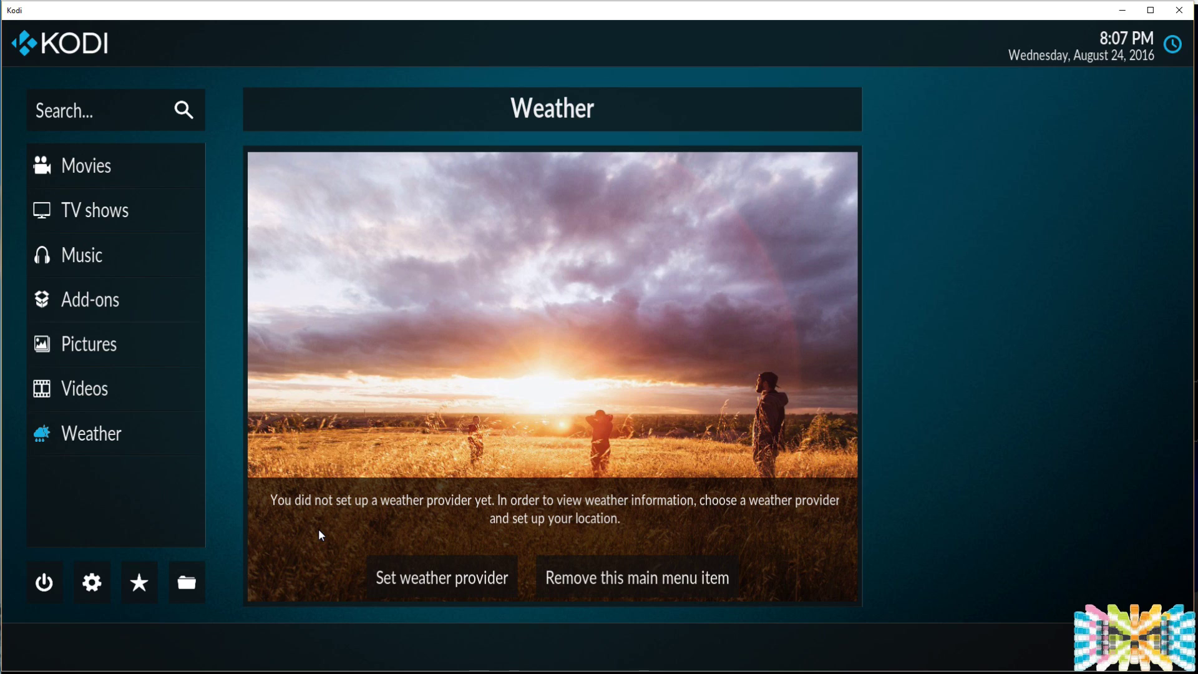
# Cycle through the home sections: Videos, Pictures, TV shows, then down to Weather
pyautogui.press('Up')
pyautogui.press('Up')
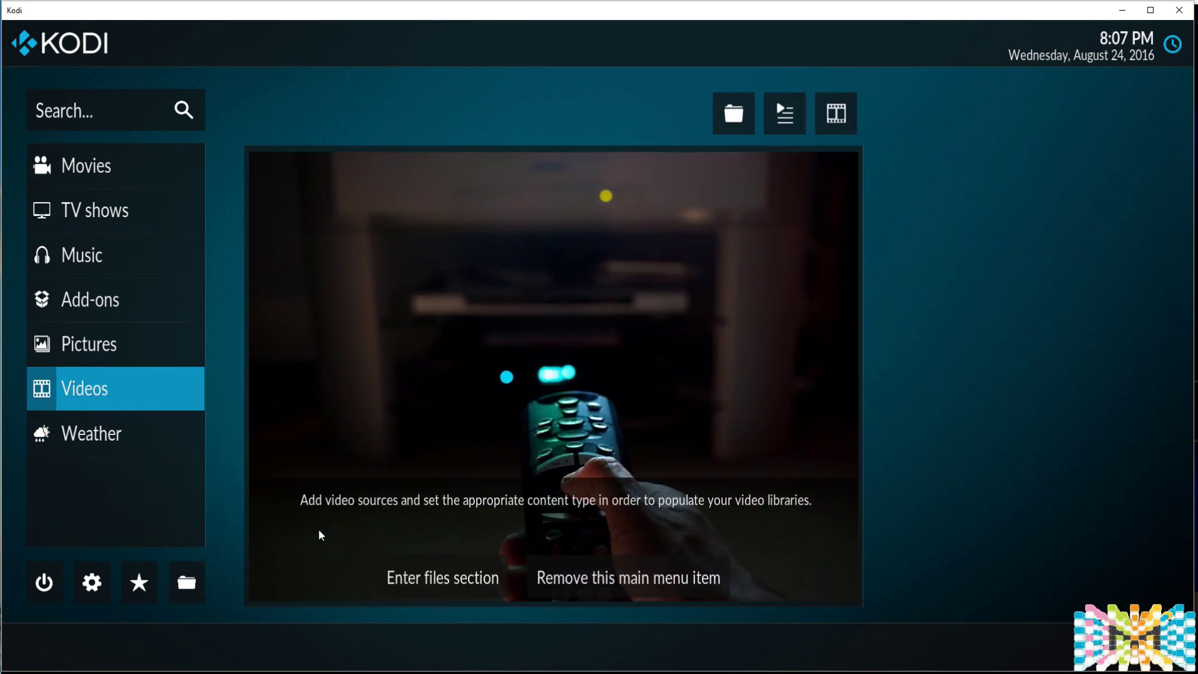
pyautogui.press('Up')
pyautogui.press('Up')
pyautogui.press('Up')
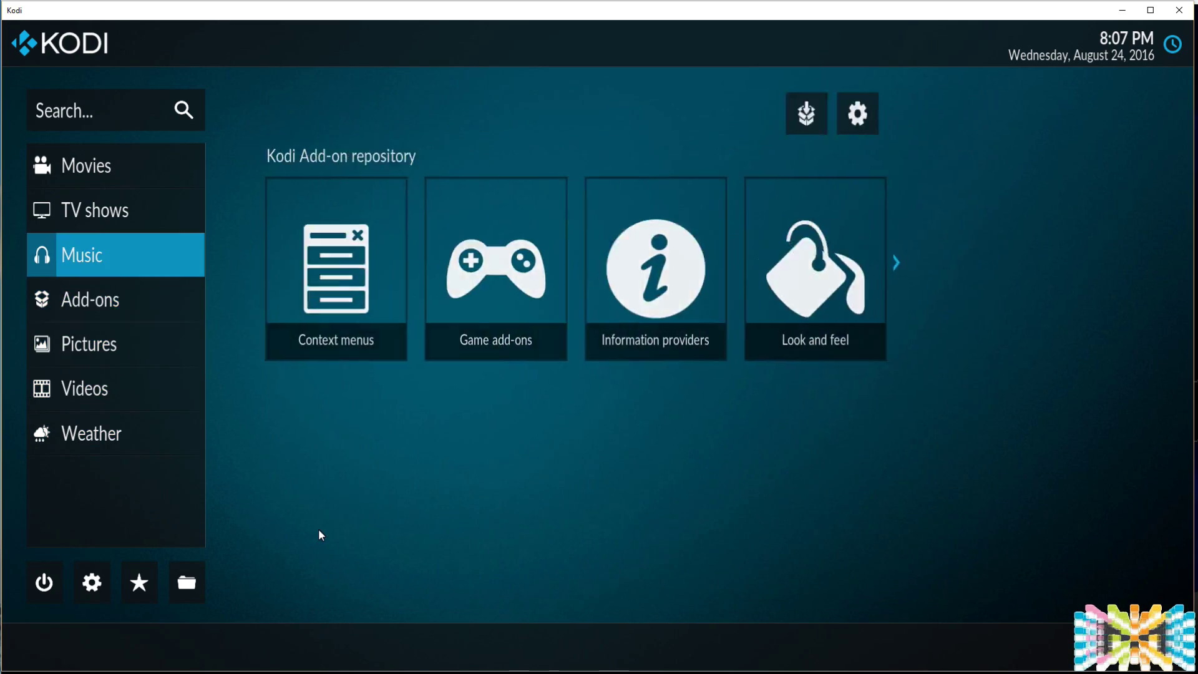
pyautogui.press('Down')
pyautogui.press('Down')
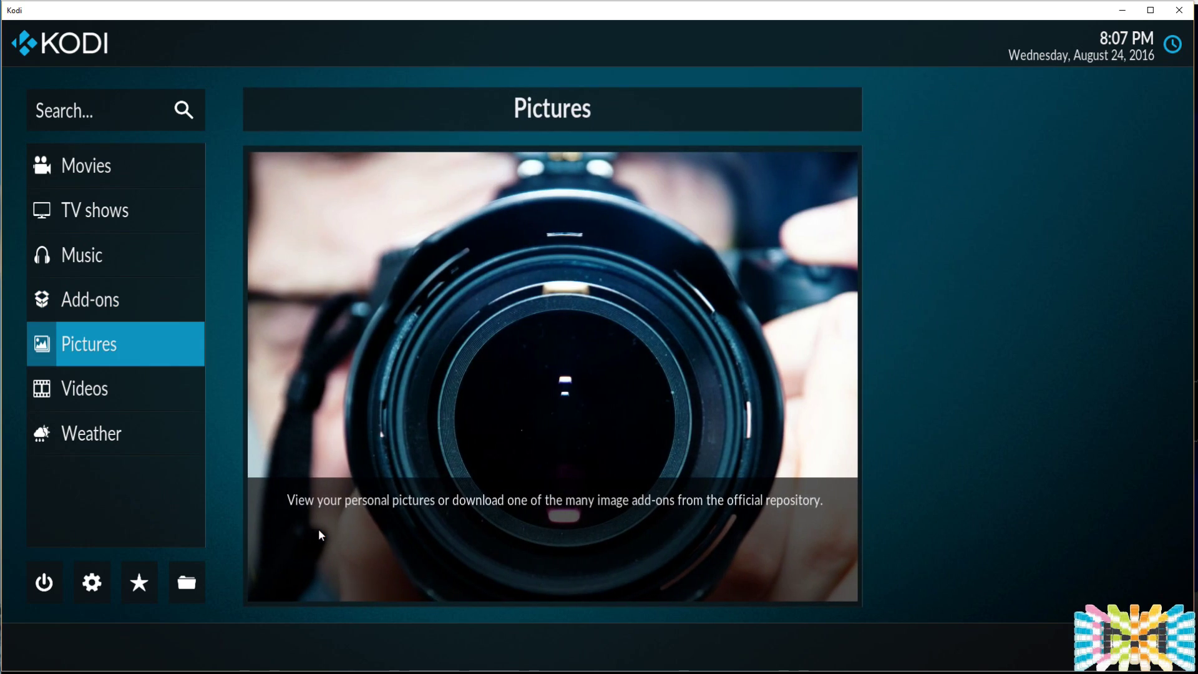
pyautogui.press('Down')
pyautogui.press('Down')
pyautogui.press('Up')
pyautogui.press('Up')
pyautogui.press('Up')
pyautogui.press('Up')
pyautogui.press('Up')
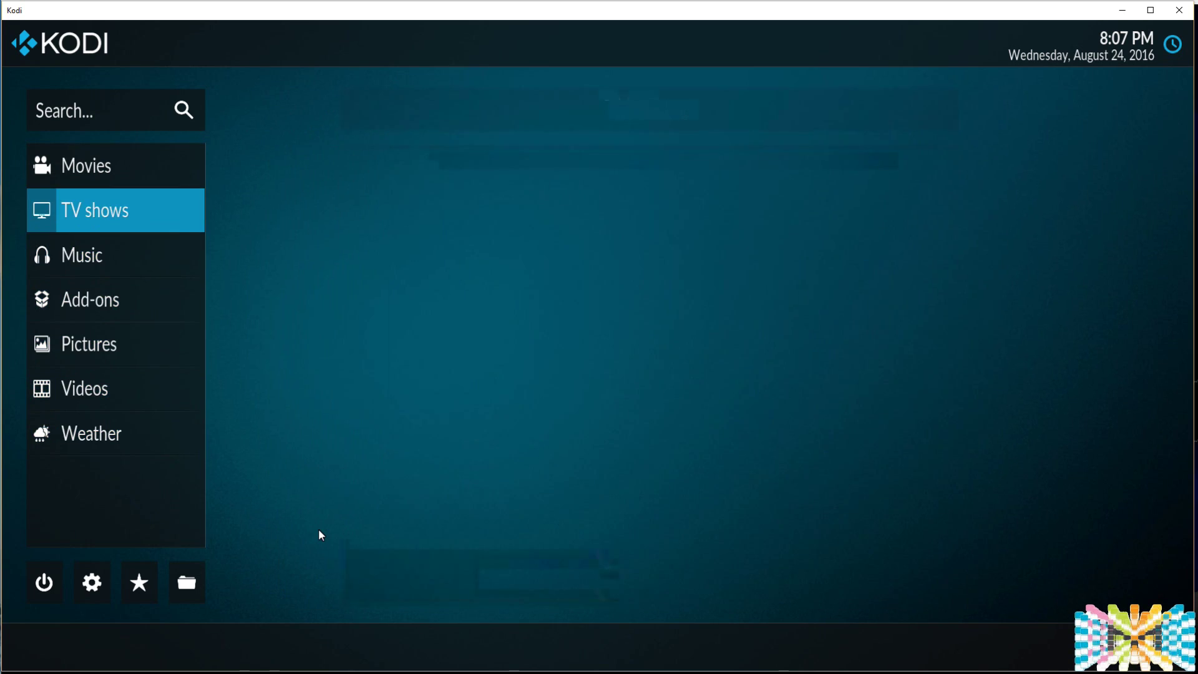
pyautogui.press('Up')
pyautogui.press('Down')
pyautogui.press('Down')
pyautogui.press('Down')
pyautogui.press('Down')
pyautogui.press('Down')
pyautogui.press('Down')
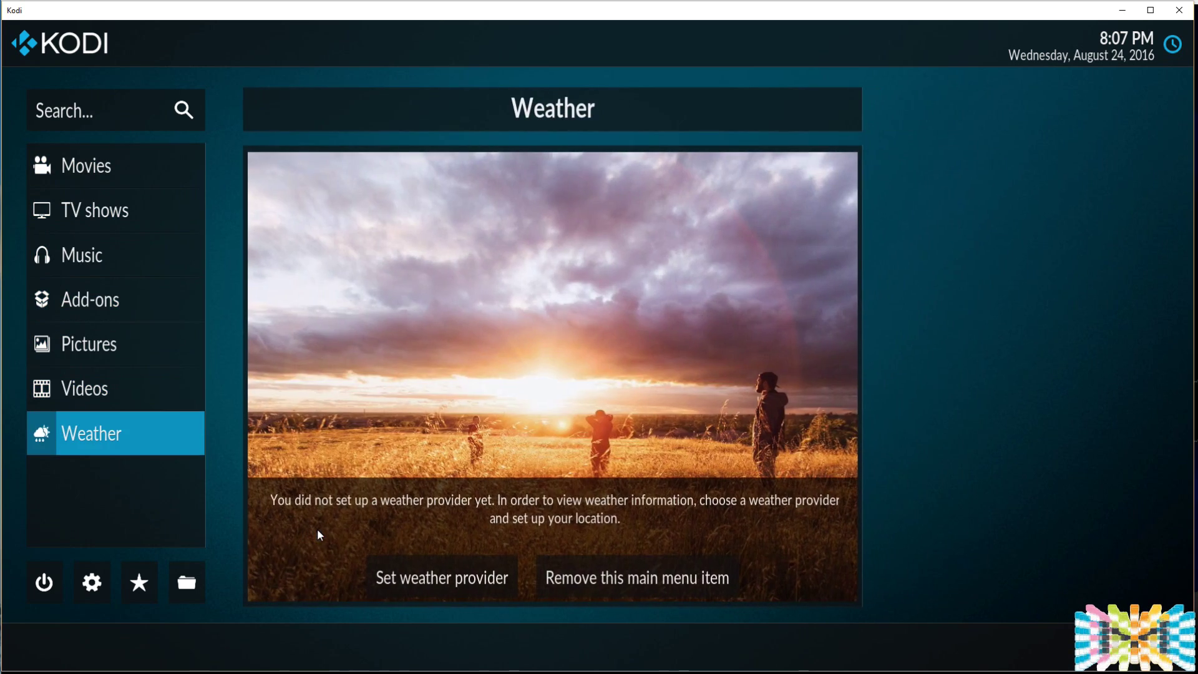
# Open System settings and view the Add-ons category, where unknown sources is off
pyautogui.click(92, 581)
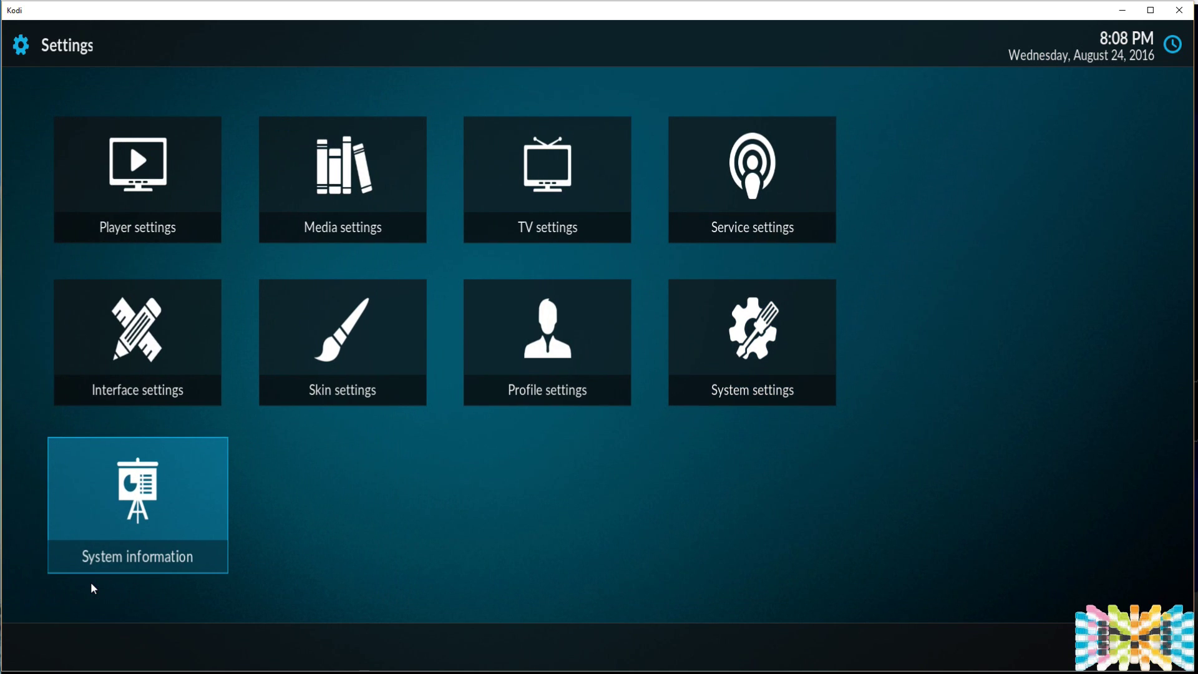
pyautogui.press('Up')
pyautogui.press('Right')
pyautogui.press('Right')
pyautogui.press('Right')
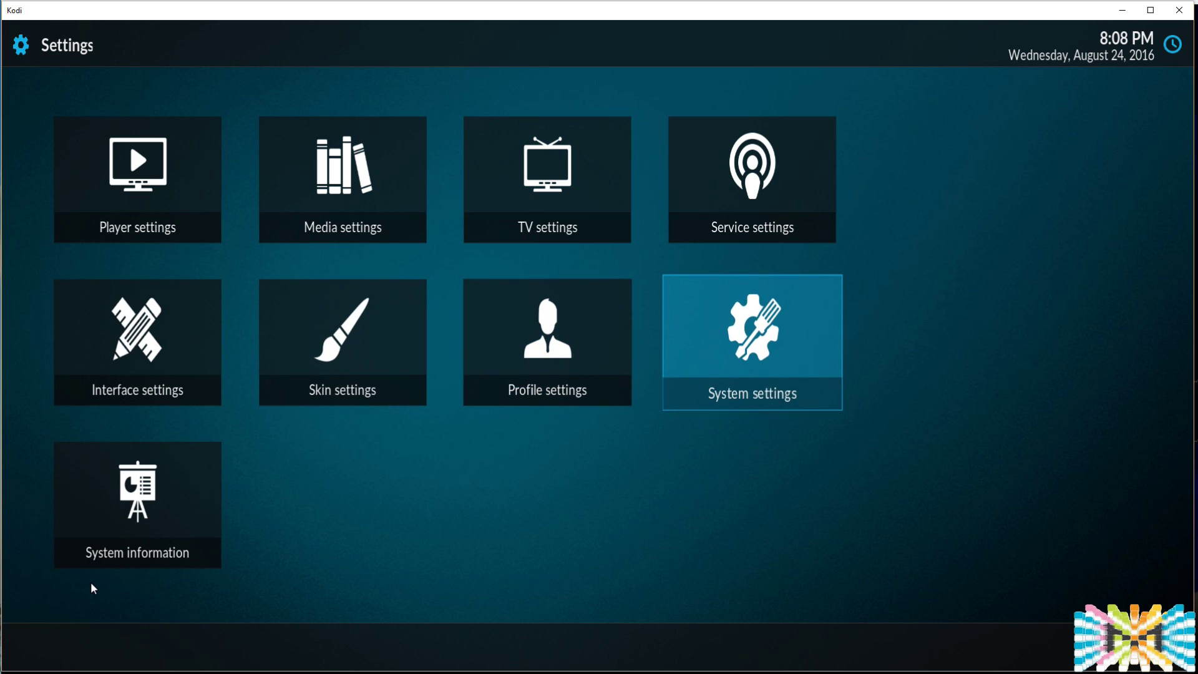
pyautogui.press('Return')
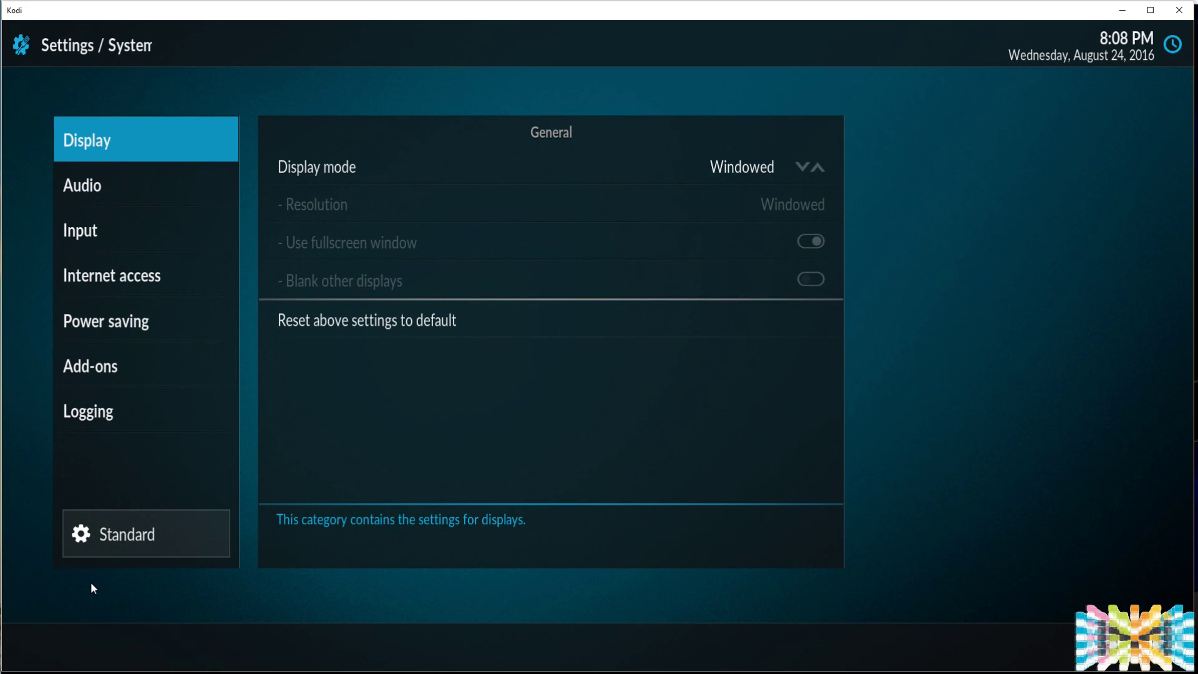
pyautogui.press('Down')
pyautogui.press('Down')
pyautogui.press('Down')
pyautogui.press('Down')
pyautogui.press('Down')
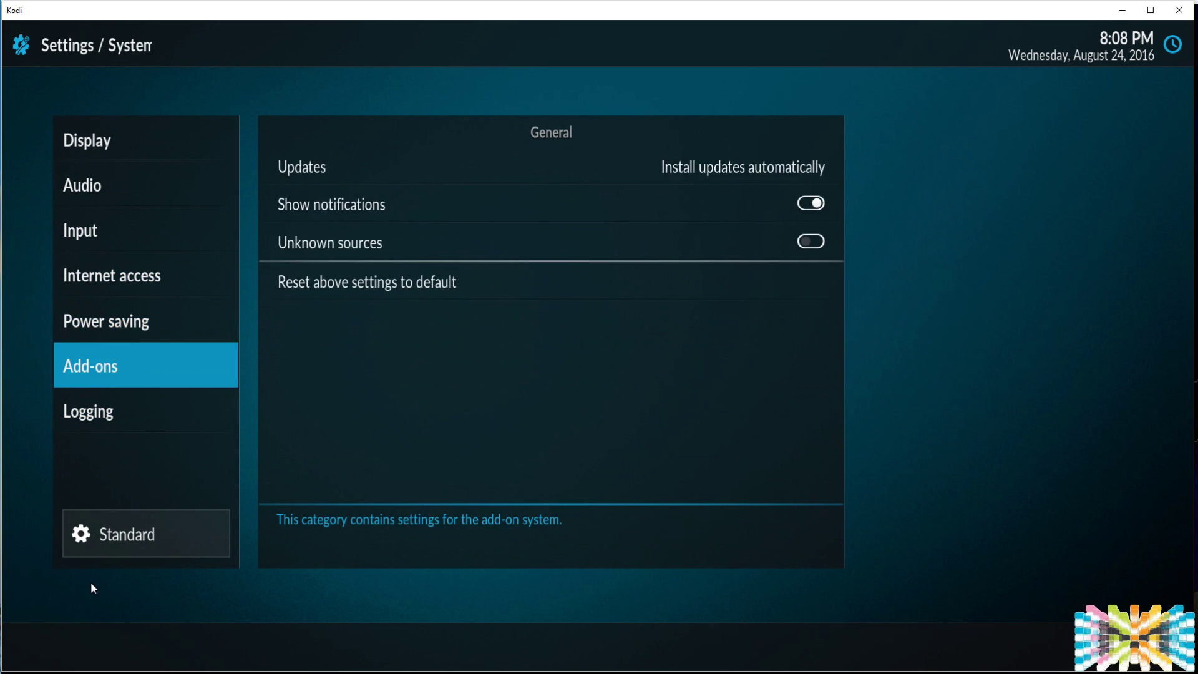
pyautogui.press('Up')
pyautogui.press('Up')
pyautogui.press('Up')
pyautogui.press('Escape')
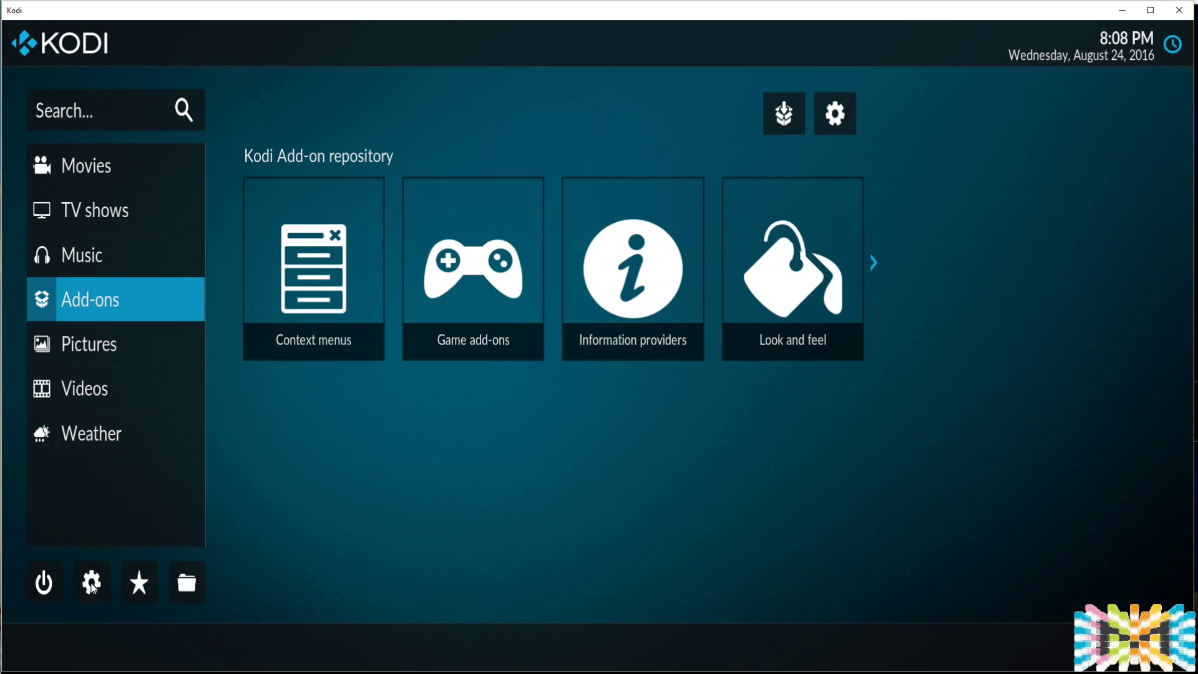
pyautogui.press('Right')
pyautogui.press('Right')
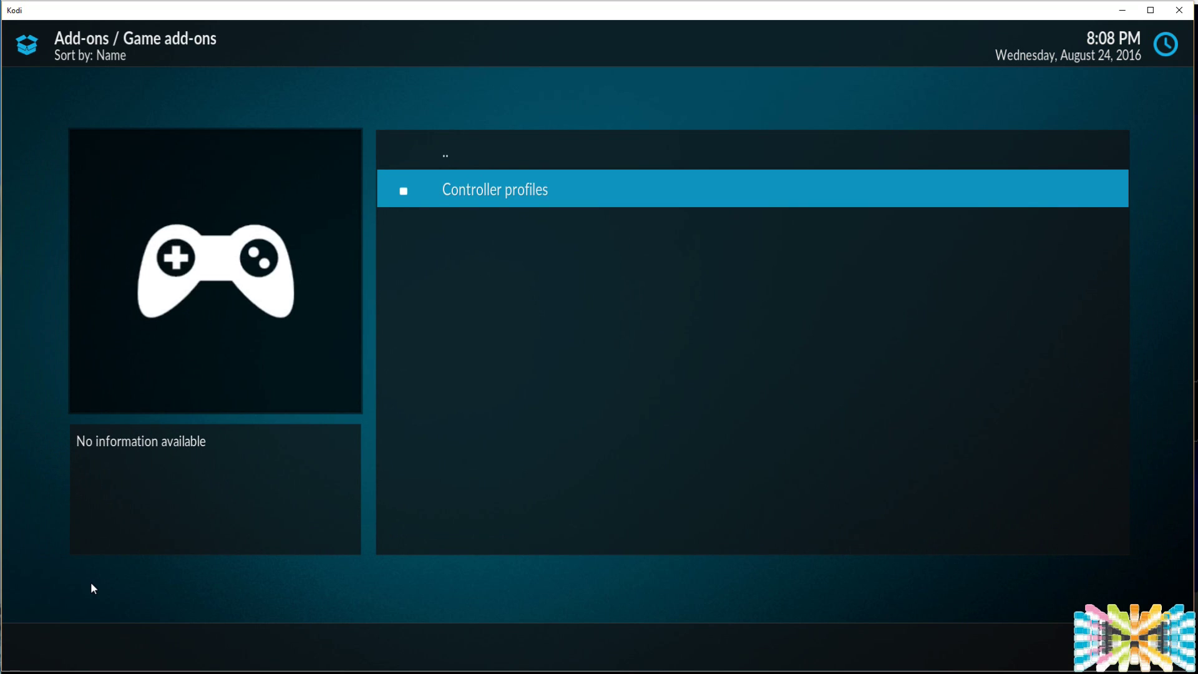
pyautogui.press('Return')
pyautogui.press('Down')
pyautogui.press('Down')
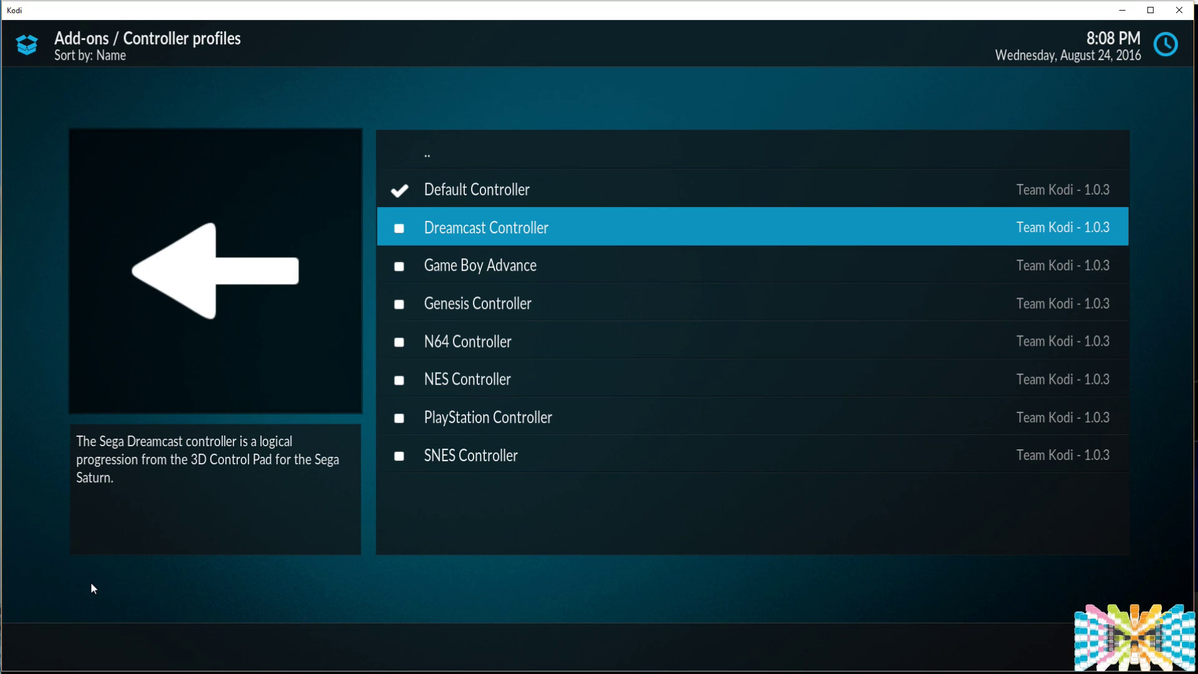
pyautogui.press('Down')
pyautogui.press('Down')
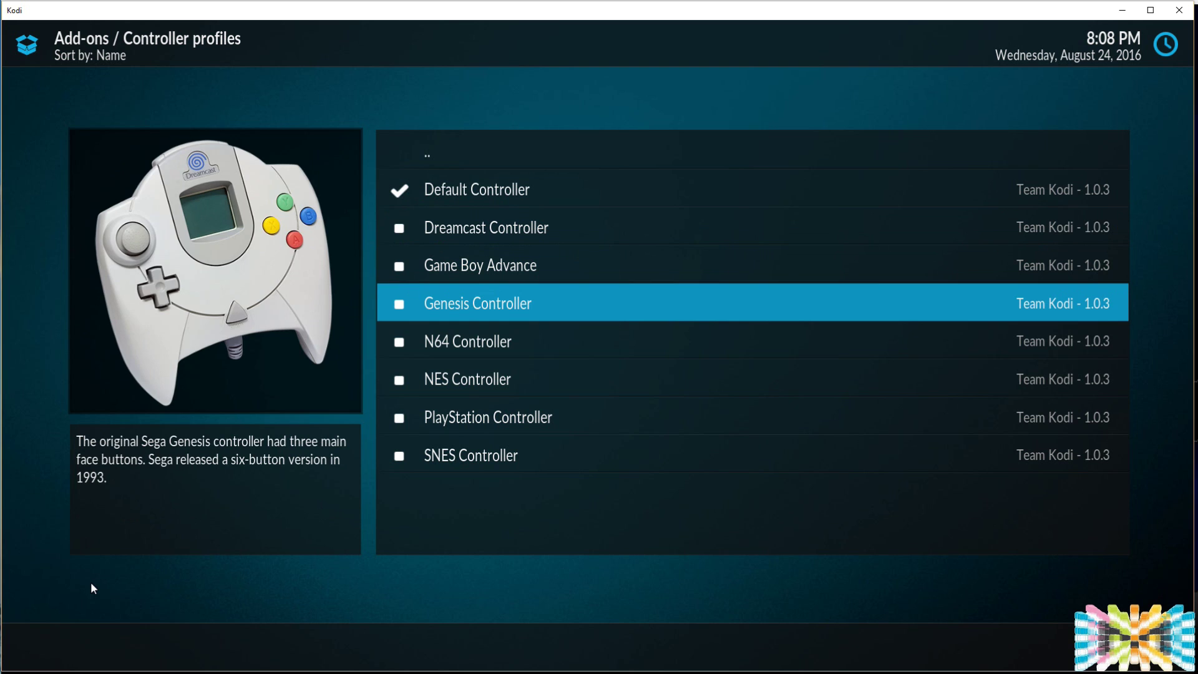
pyautogui.press('Down')
pyautogui.press('Down')
pyautogui.press('Down')
pyautogui.press('Down')
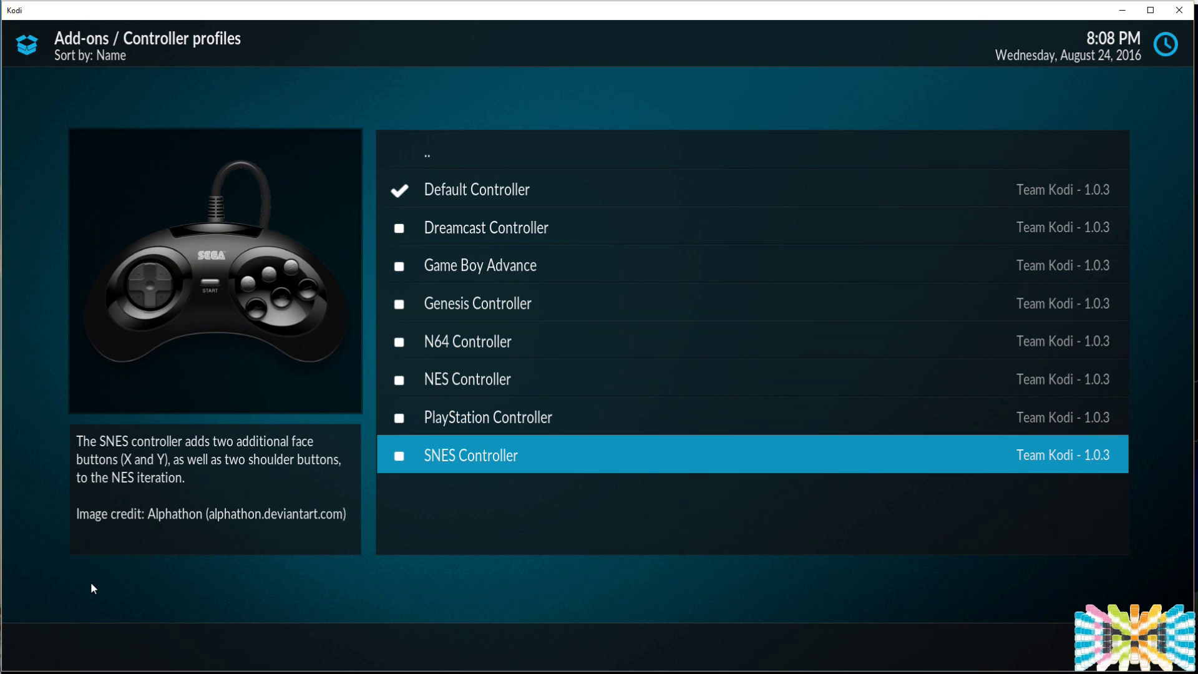
pyautogui.press('Escape')
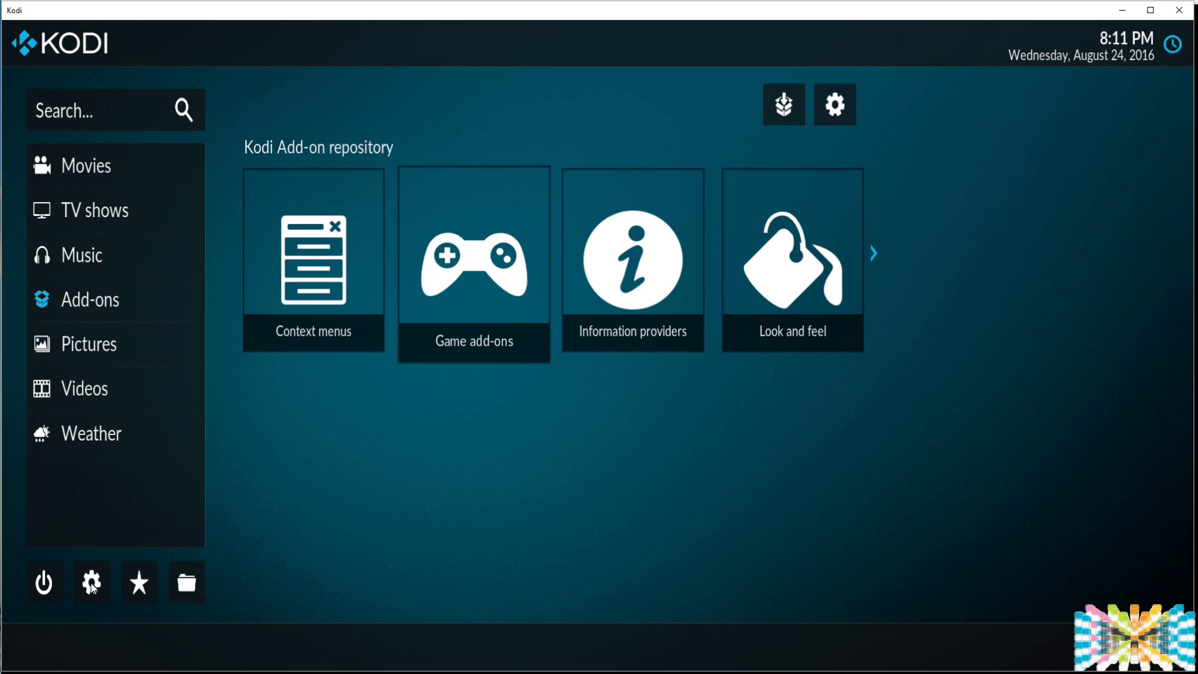
pyautogui.press('Up')
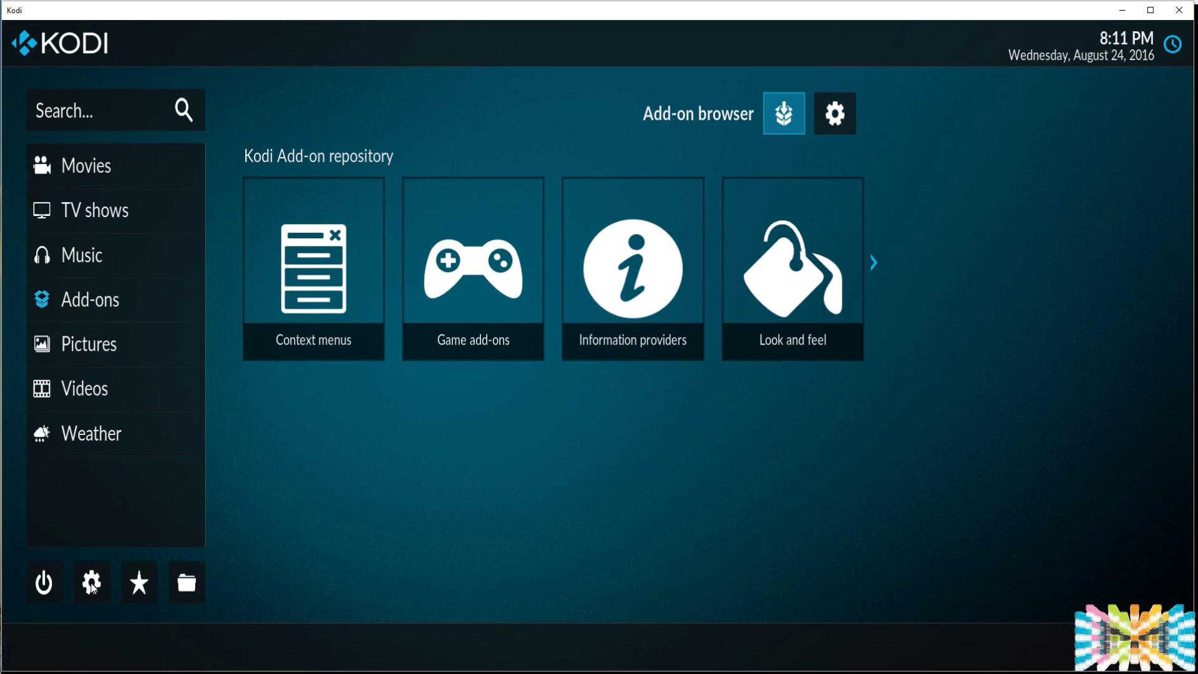